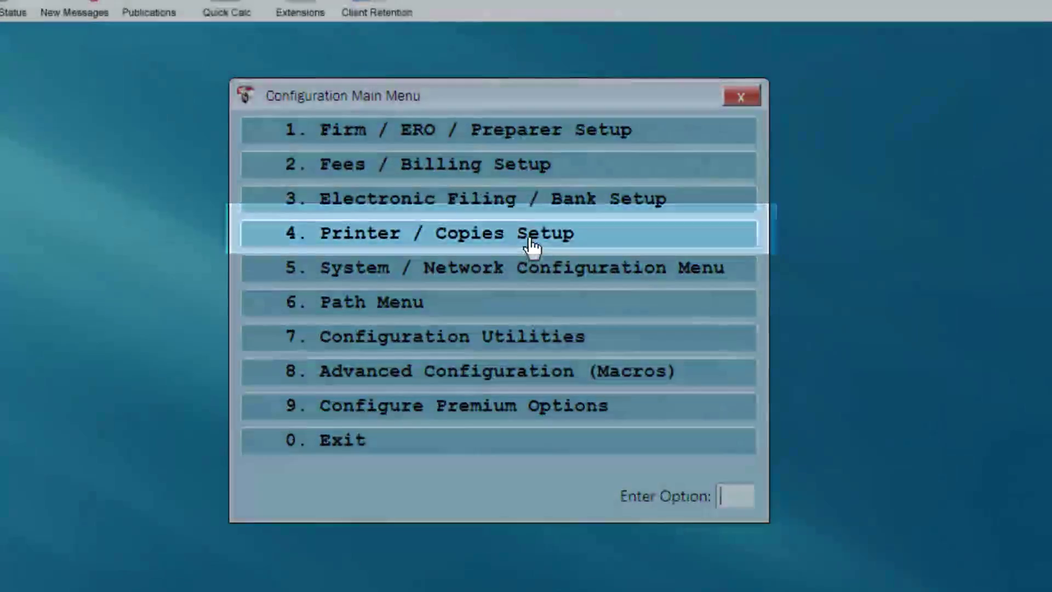
Set \\printsvr-01\PR3A as the default tax printer under Printer / Copies Setup
click(531, 246)
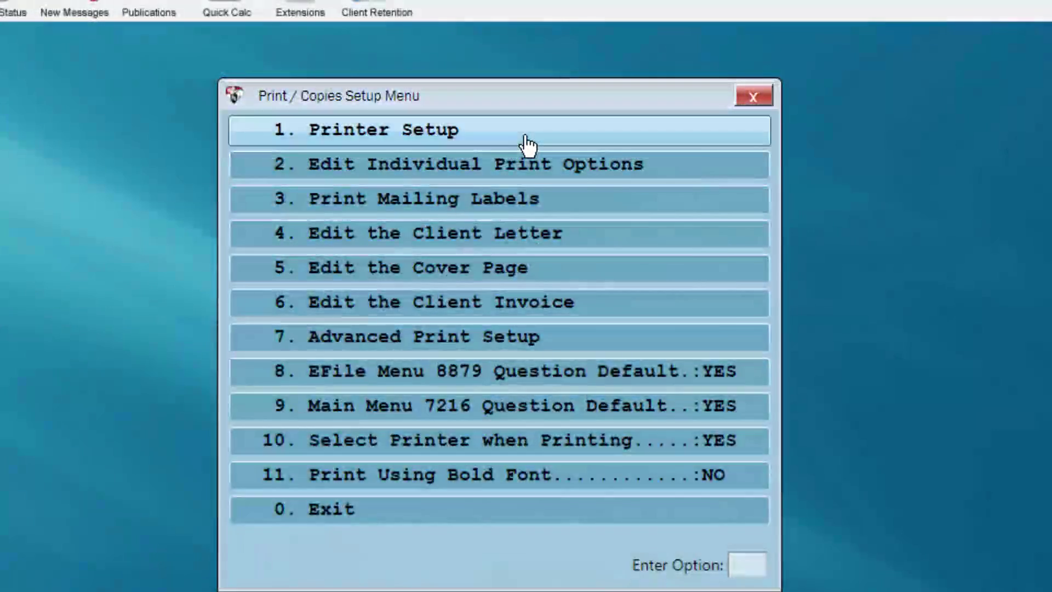
click(524, 140)
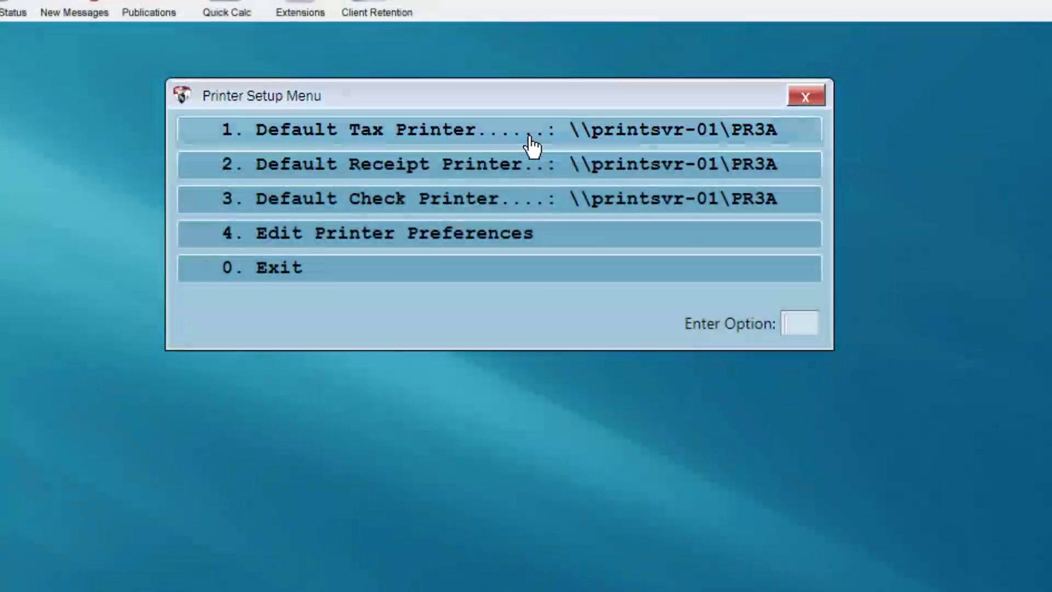
click(532, 144)
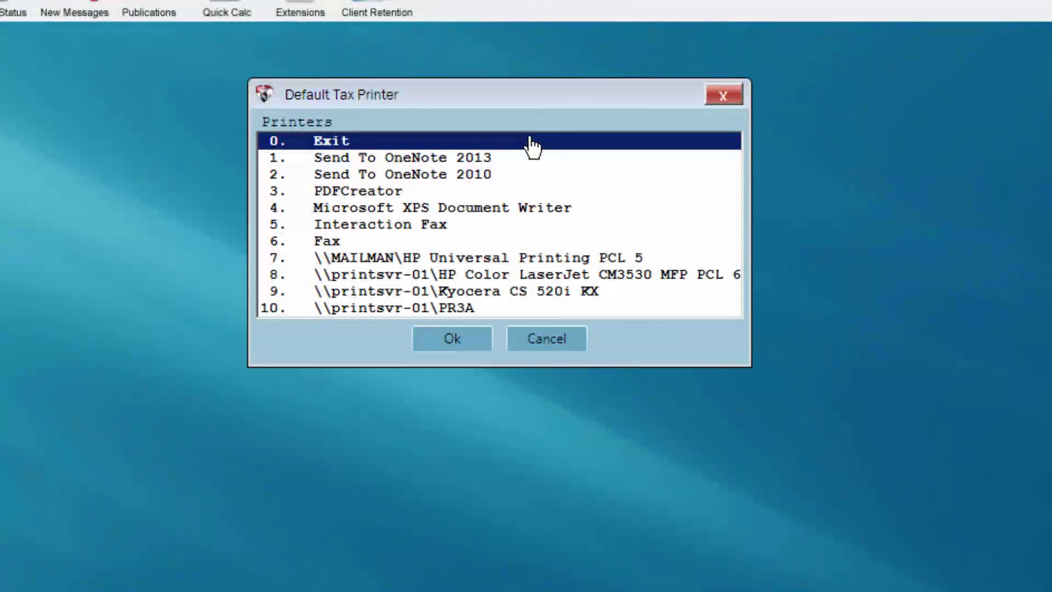
click(458, 307)
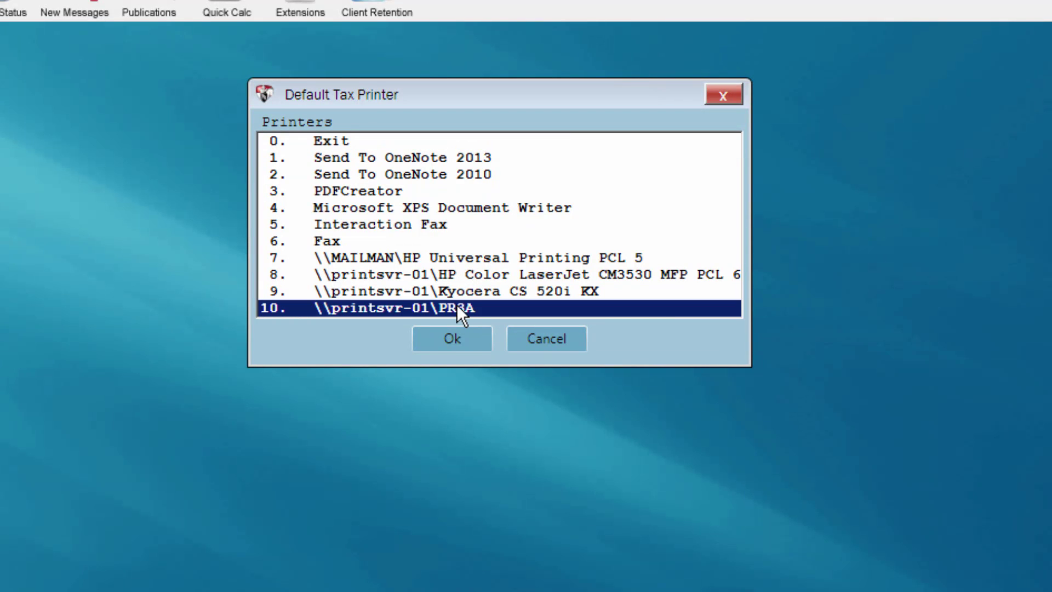
click(458, 344)
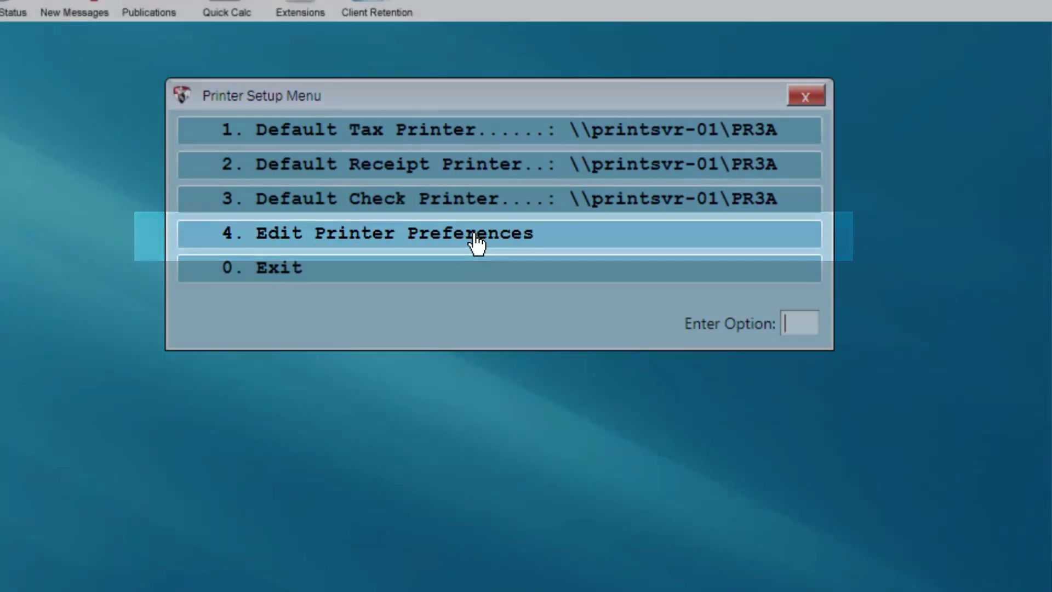
Turn View All Printjobs on (YES) in Printer Preferences so jobs preview before printing
click(477, 241)
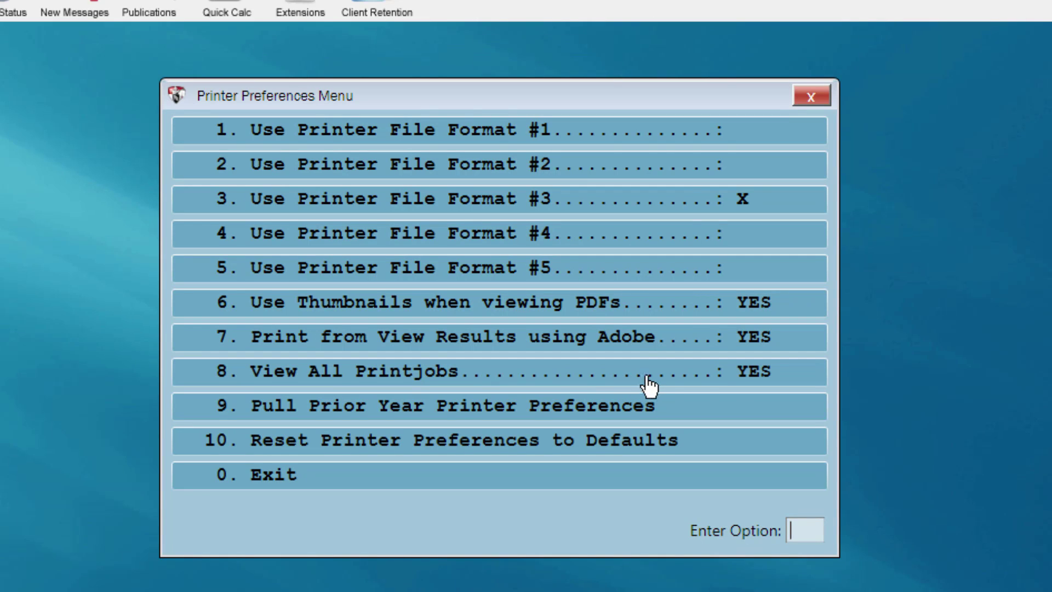
click(733, 383)
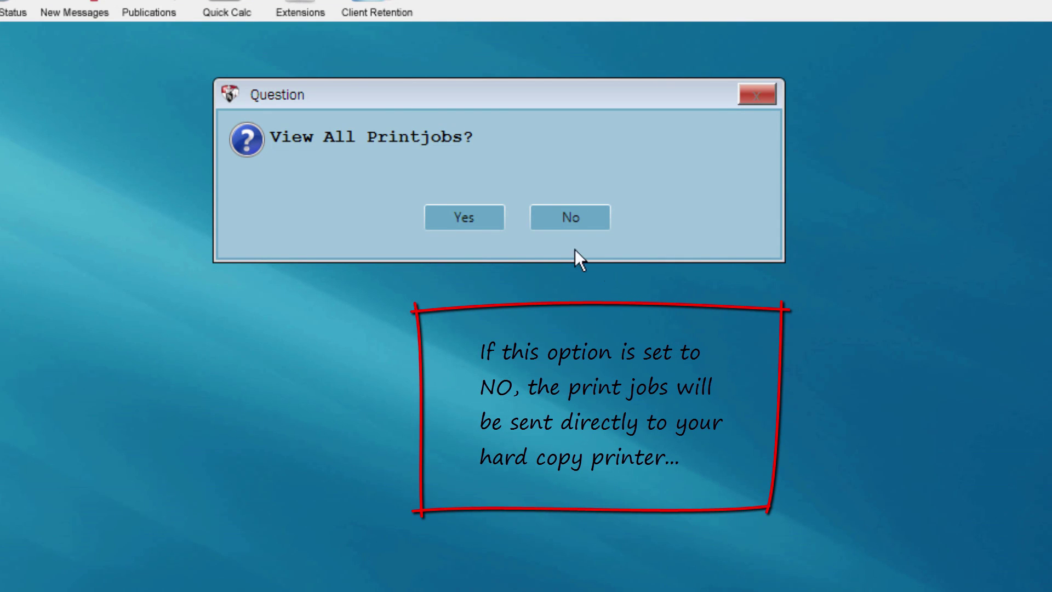
click(452, 222)
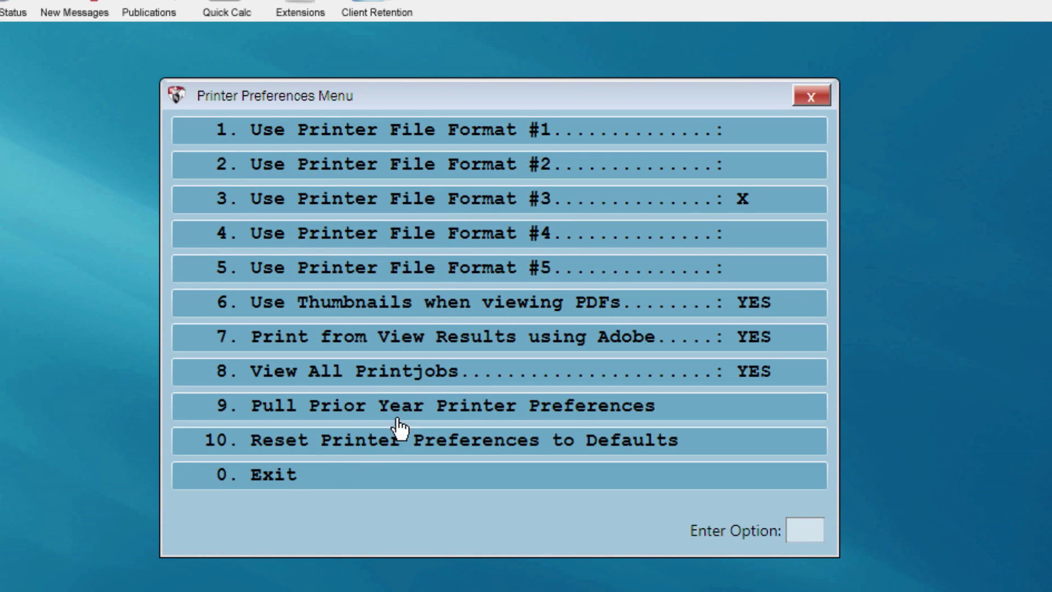
Exit Printer Preferences, Printer Setup, Print / Copies Setup and Configuration back to the 2013 Classic main menu
click(296, 487)
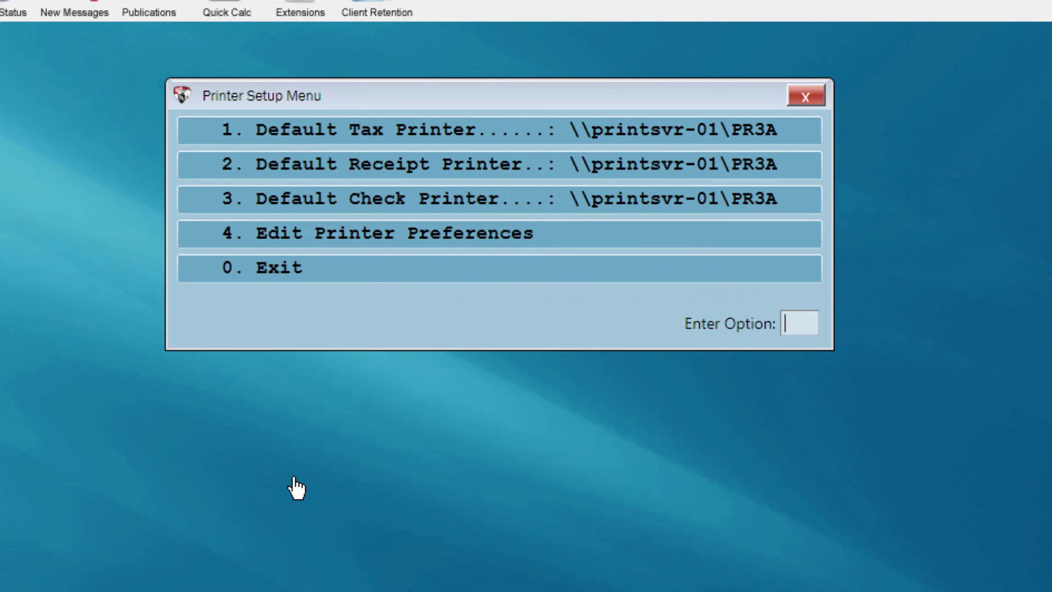
click(297, 269)
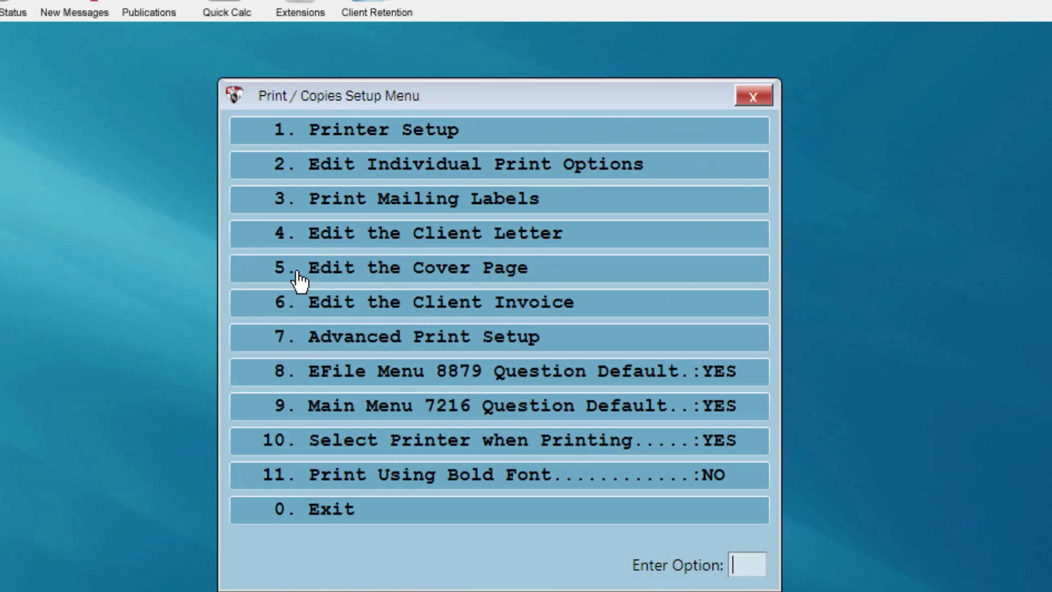
click(305, 518)
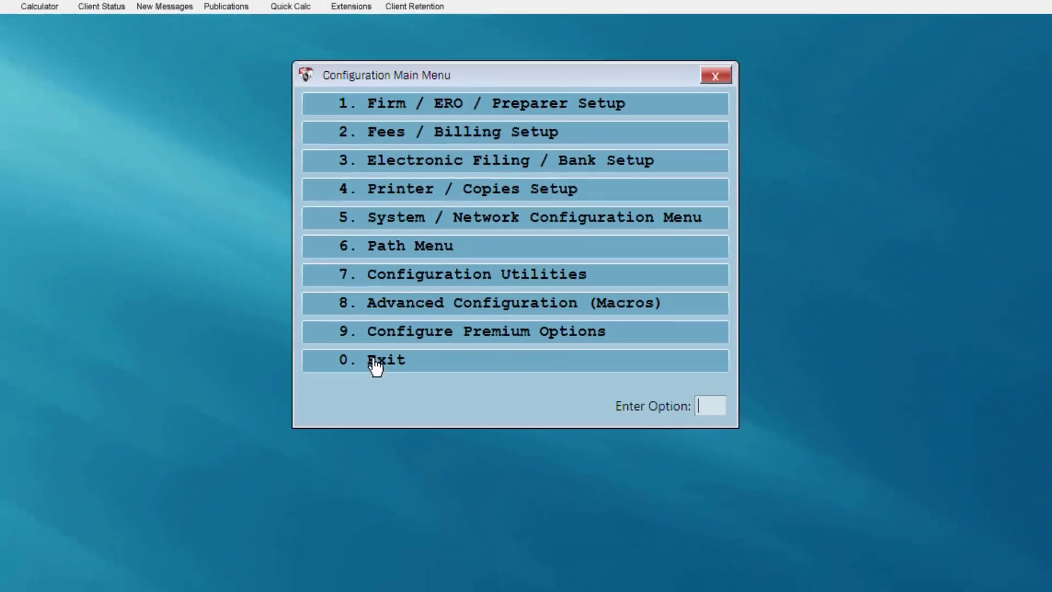
click(323, 442)
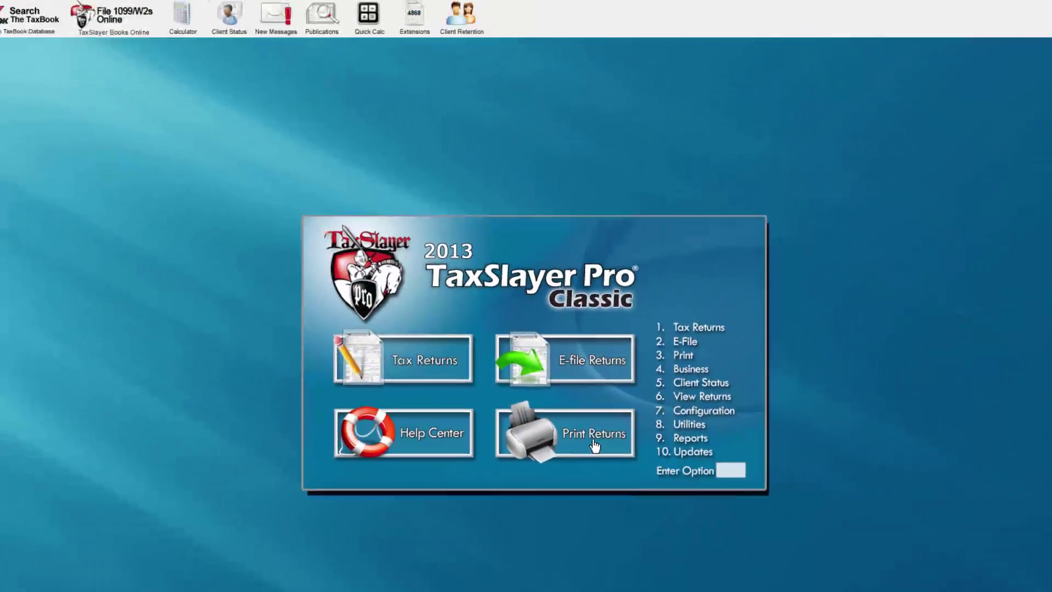
Select a client's individual return to print with the ONE COPY FEDERAL ONLY option
click(621, 408)
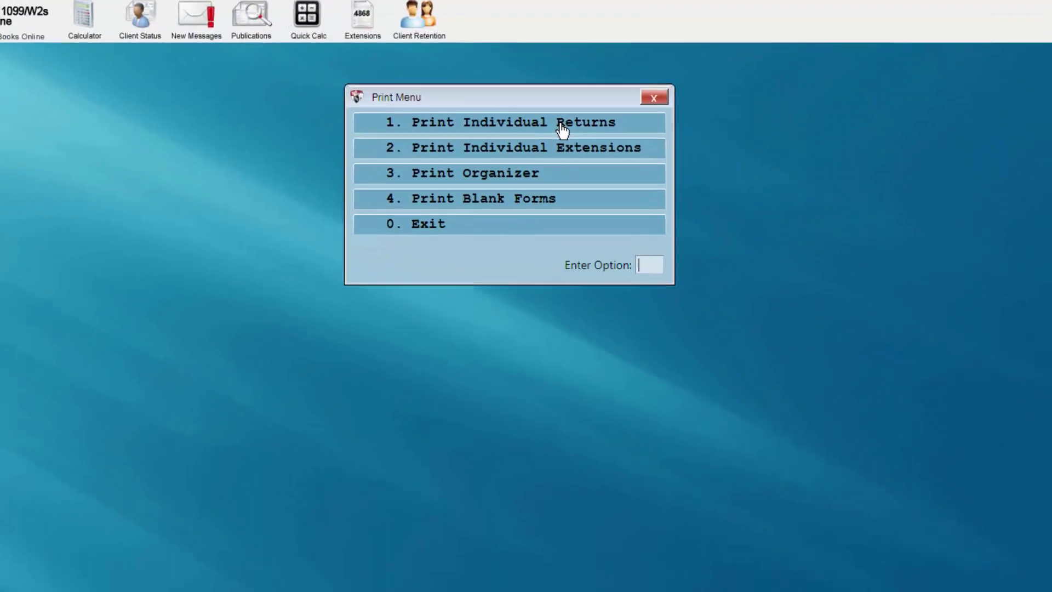
click(605, 206)
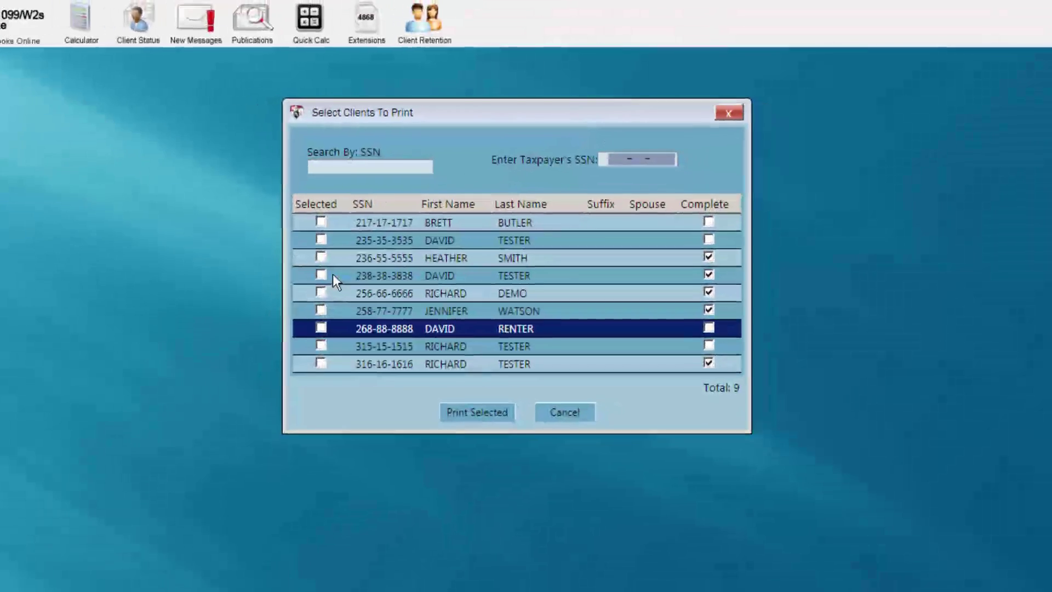
click(323, 274)
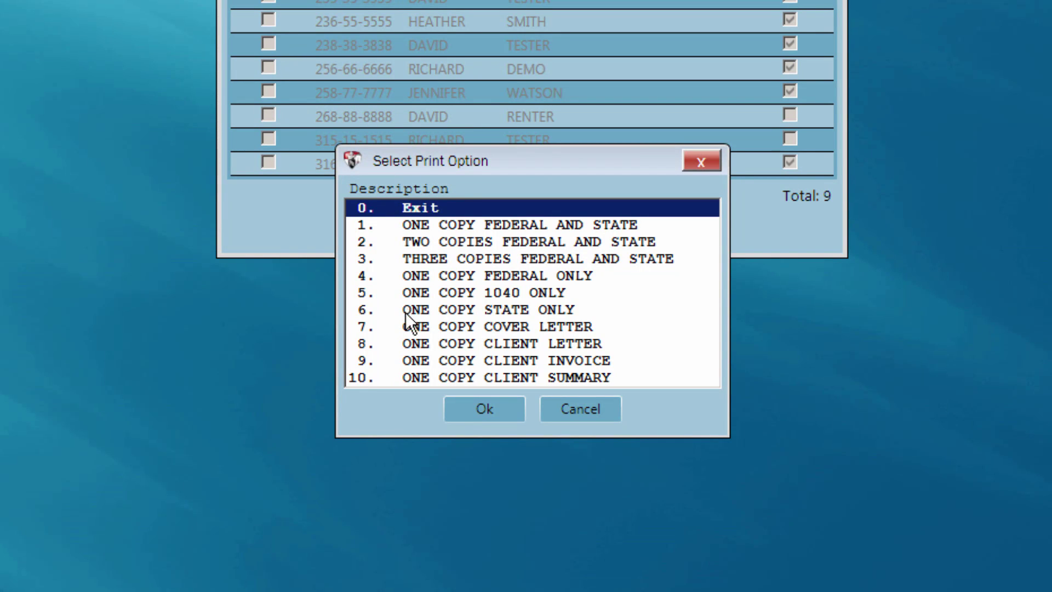
click(411, 277)
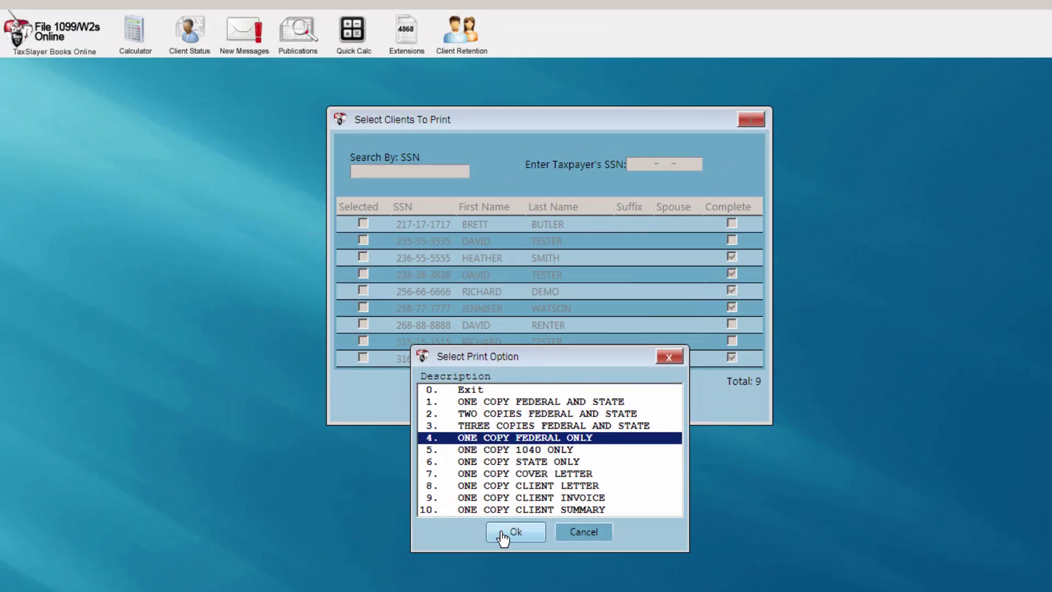
Confirm ONE COPY FEDERAL ONLY, sending the 21-page federal return to \\printsvr-01\PR3A
click(466, 411)
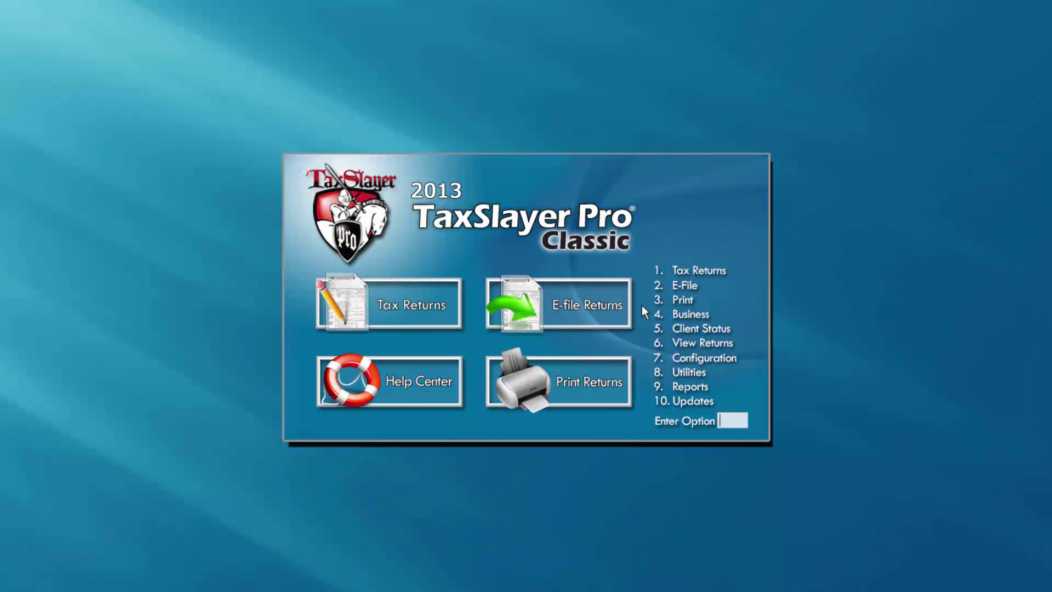
Open the client's return from Tax Returns past the Section 7216 notice and choose View Results
click(435, 307)
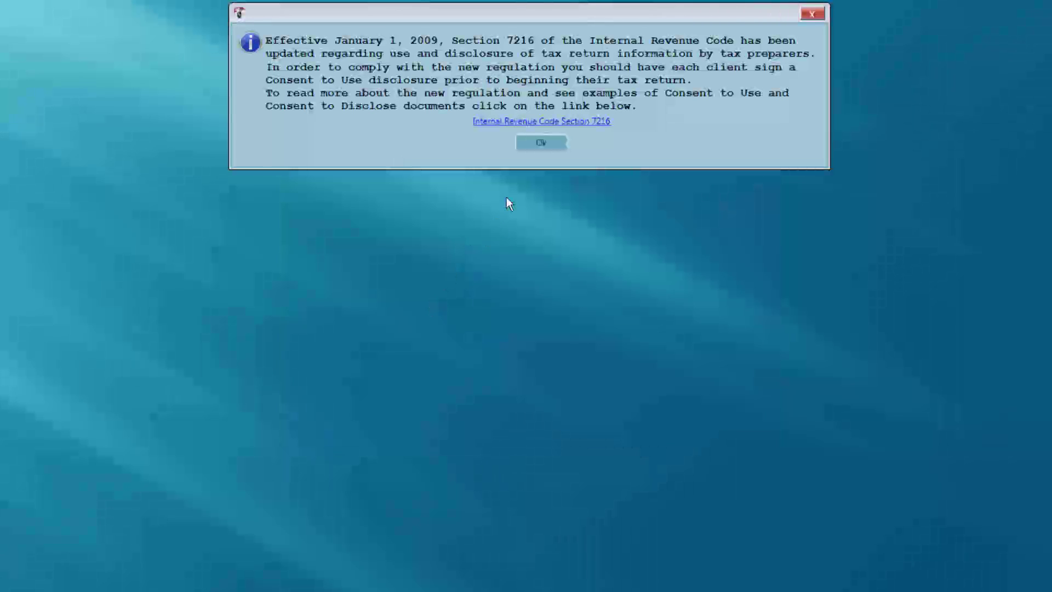
click(540, 143)
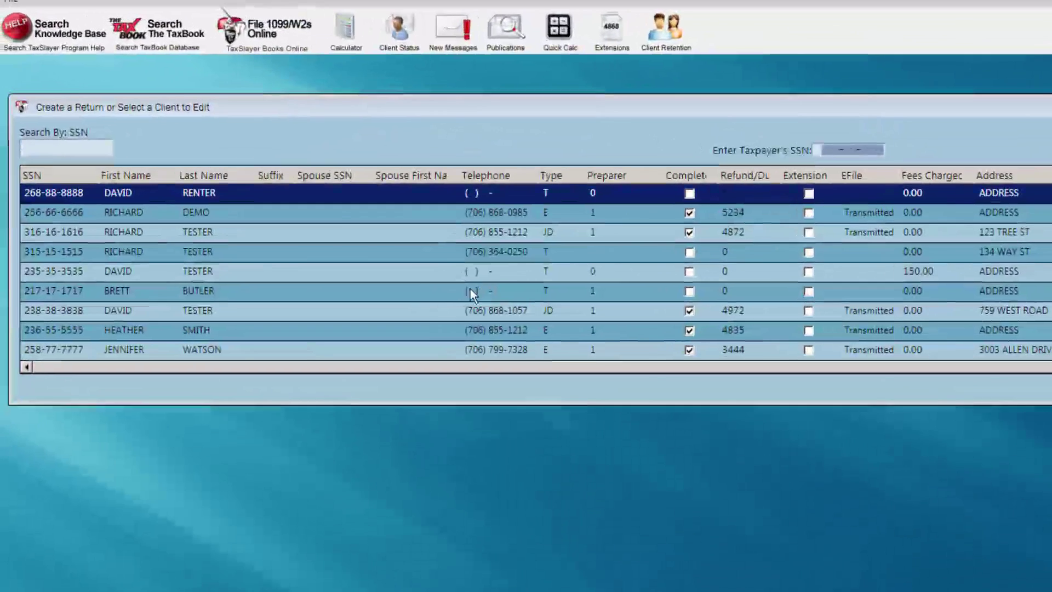
click(251, 236)
double_click(400, 330)
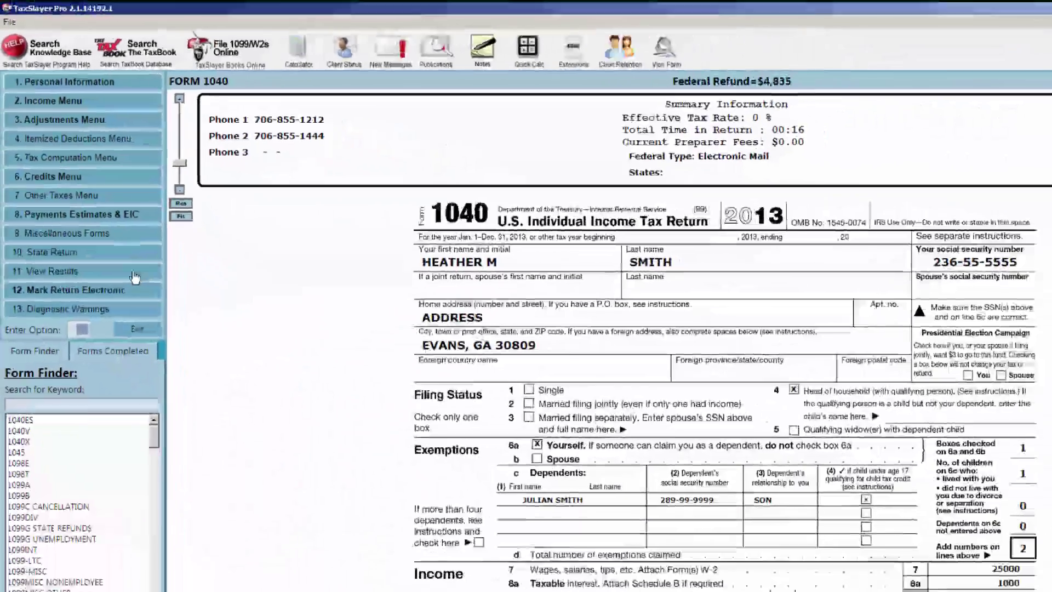
click(208, 391)
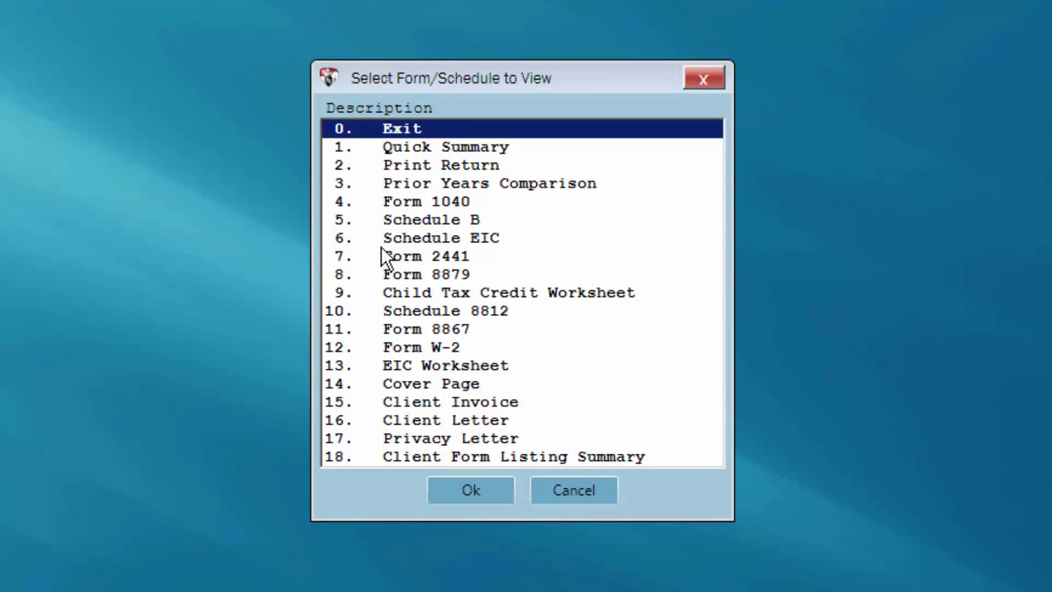
Choose 4. Form 1040 to view it as a 2-page PDF in Adobe Reader
click(394, 202)
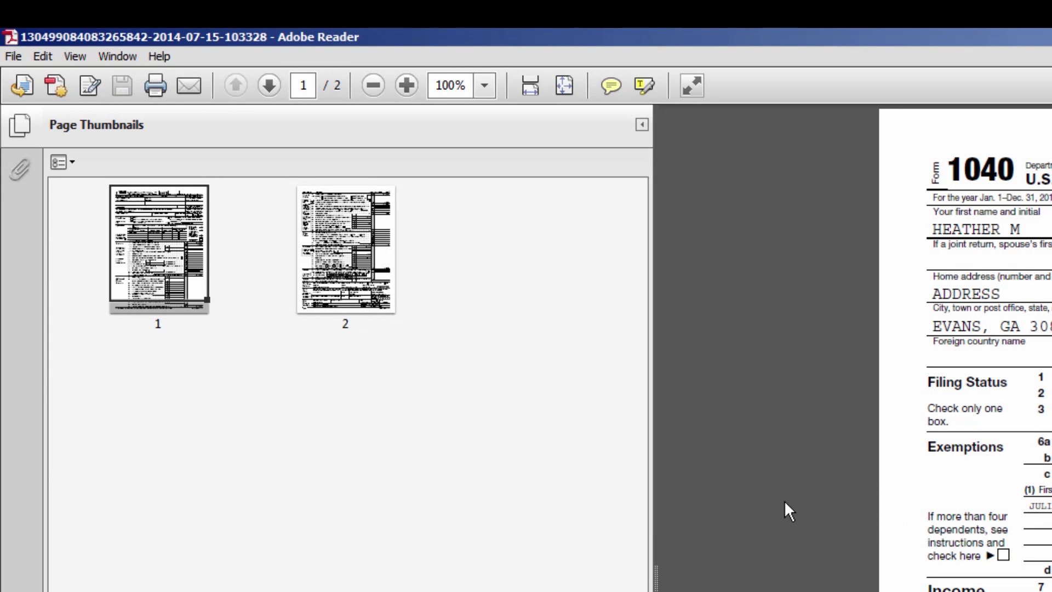
Go to page 2 of Form 1040, showing the Tax and Credits lines
click(343, 261)
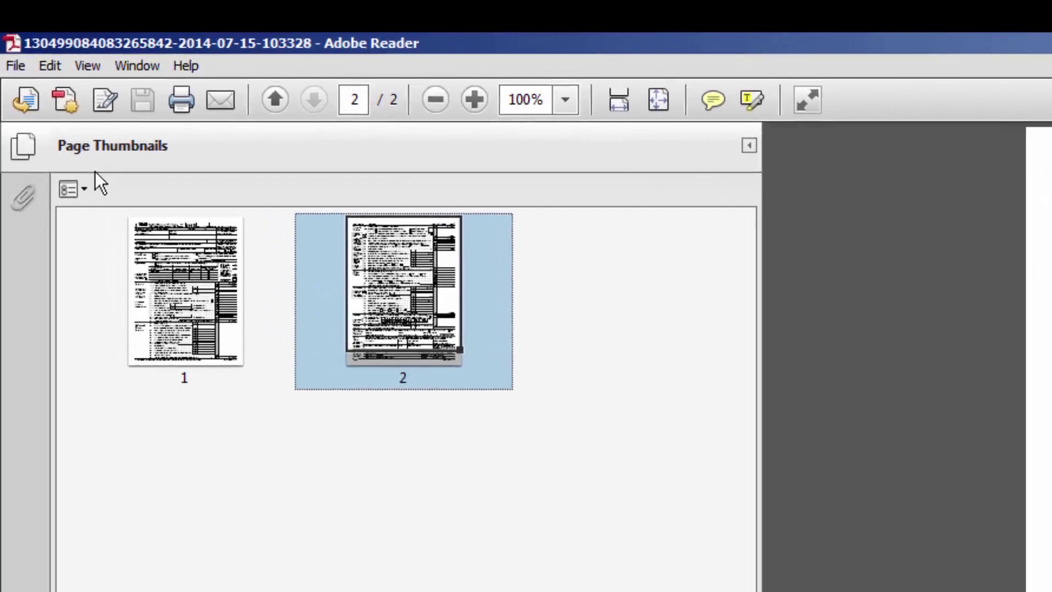
click(22, 72)
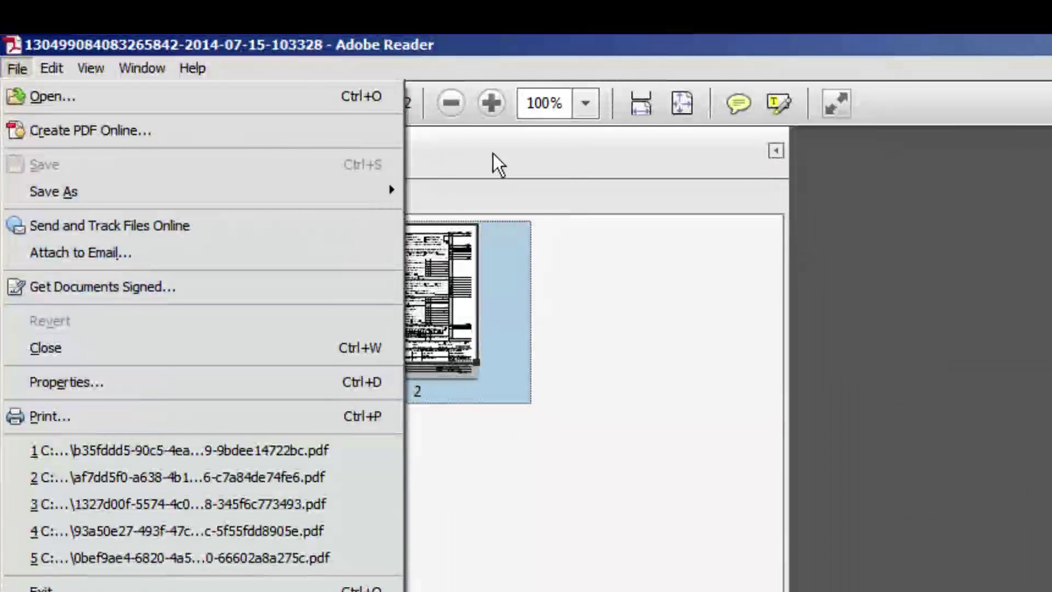
click(582, 156)
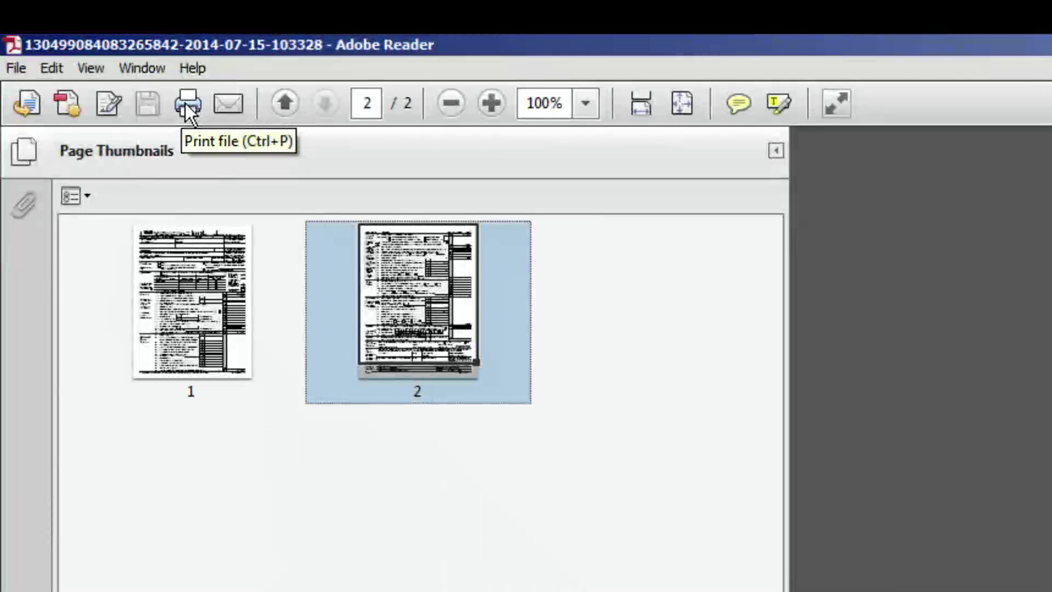
Bring up the Print dialog for page 2 on \\printsvr-01\PR3A, close it, and reopen the File menu
click(21, 73)
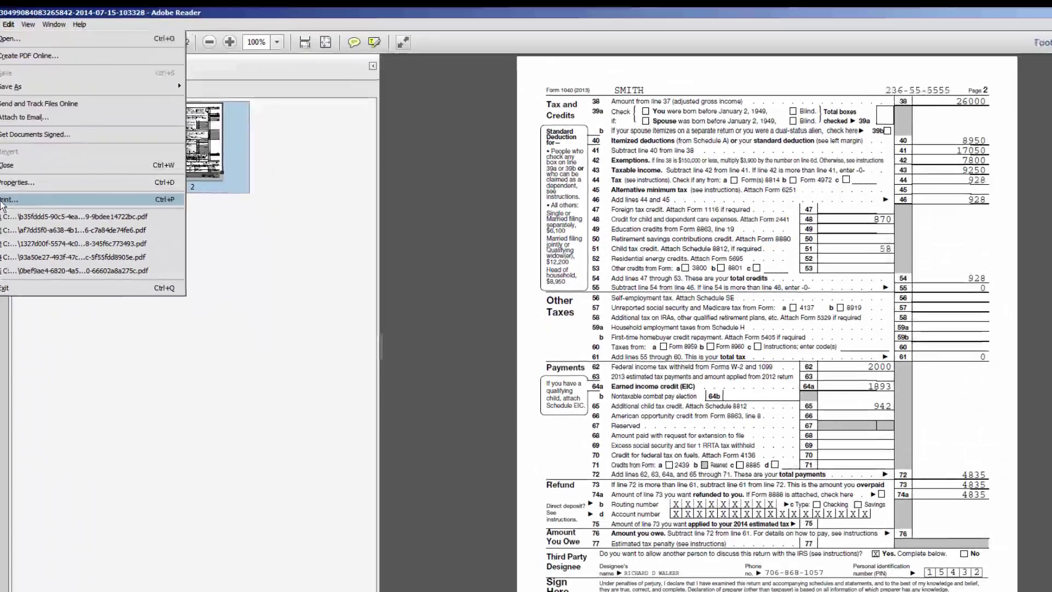
click(3, 200)
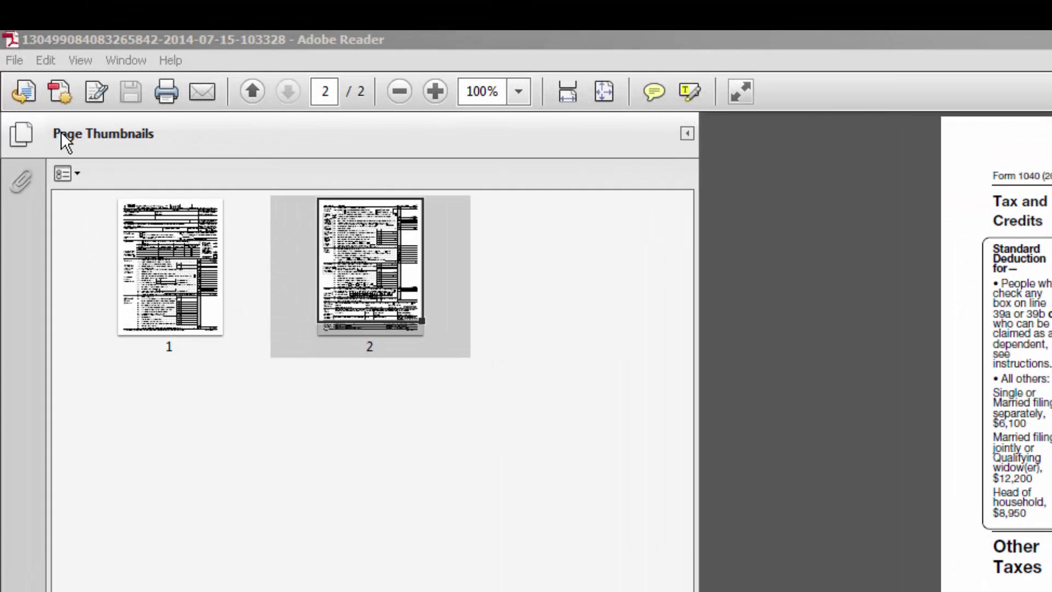
click(14, 62)
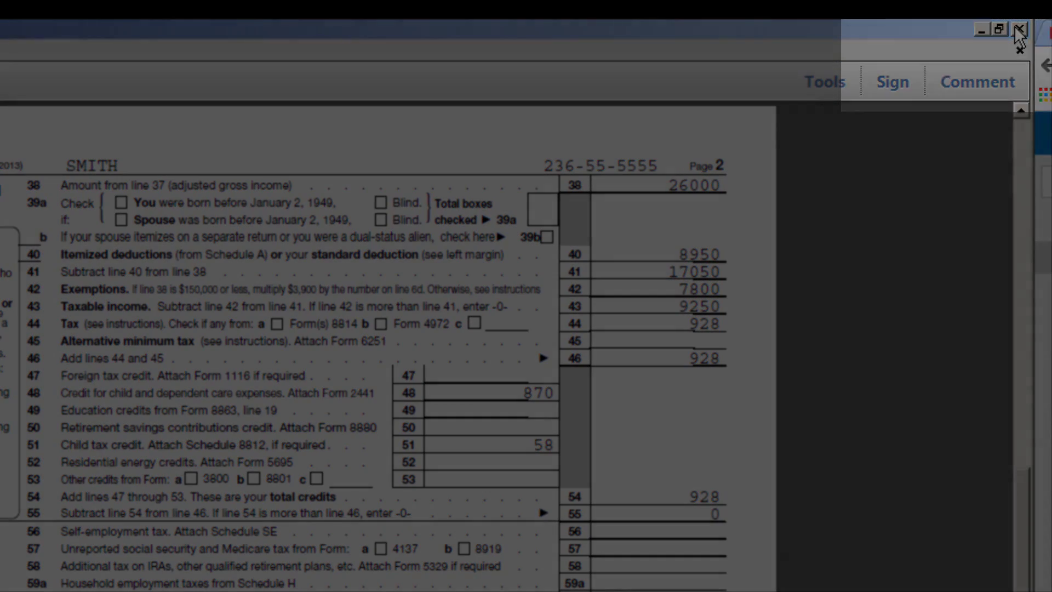
Close the PDF and print the return as ONE COPY FEDERAL ONLY, confirming with Yes
click(1018, 29)
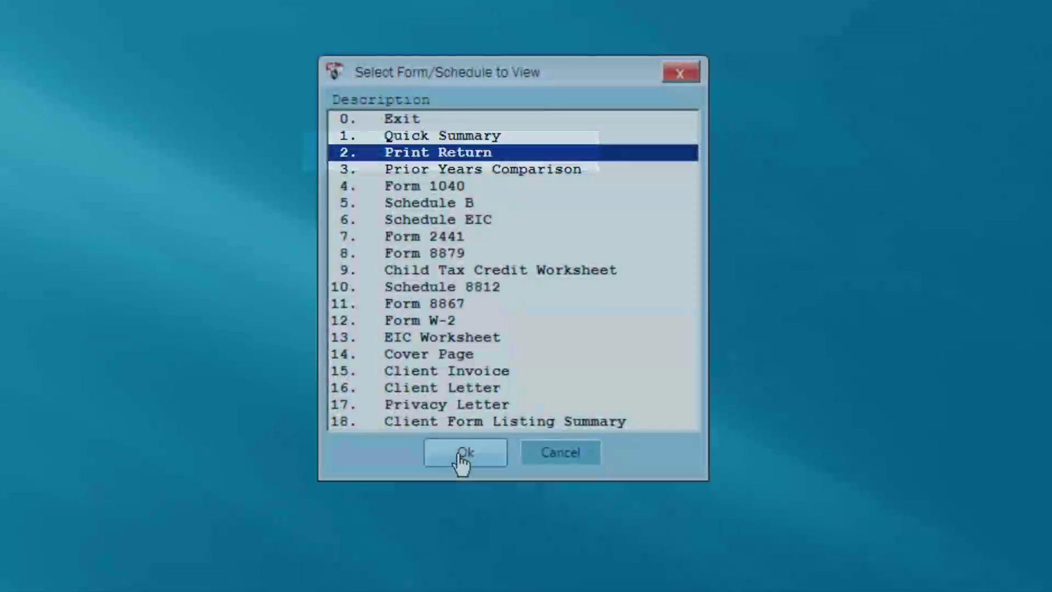
click(464, 454)
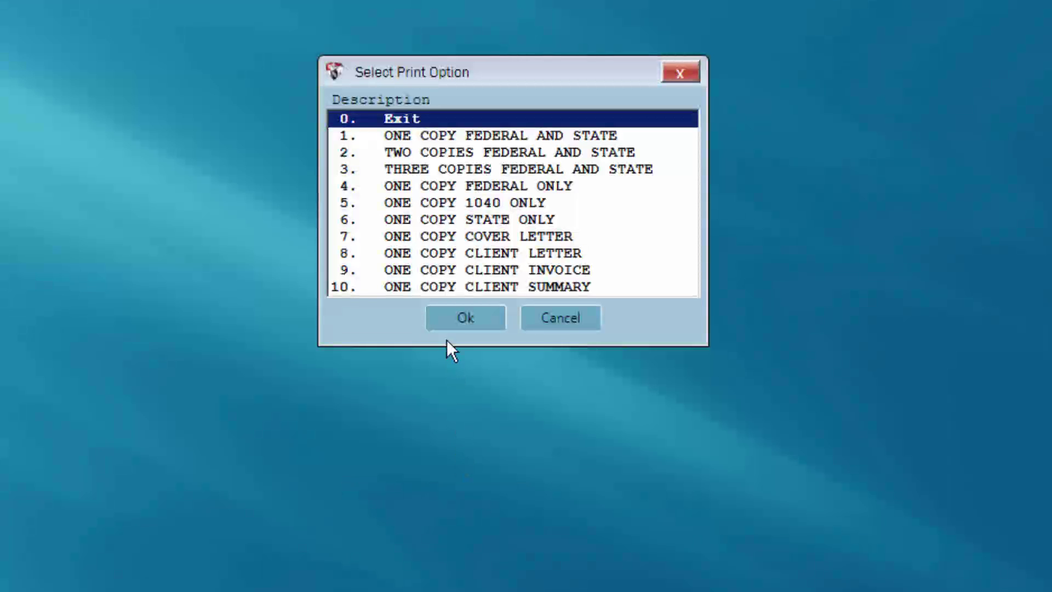
click(438, 190)
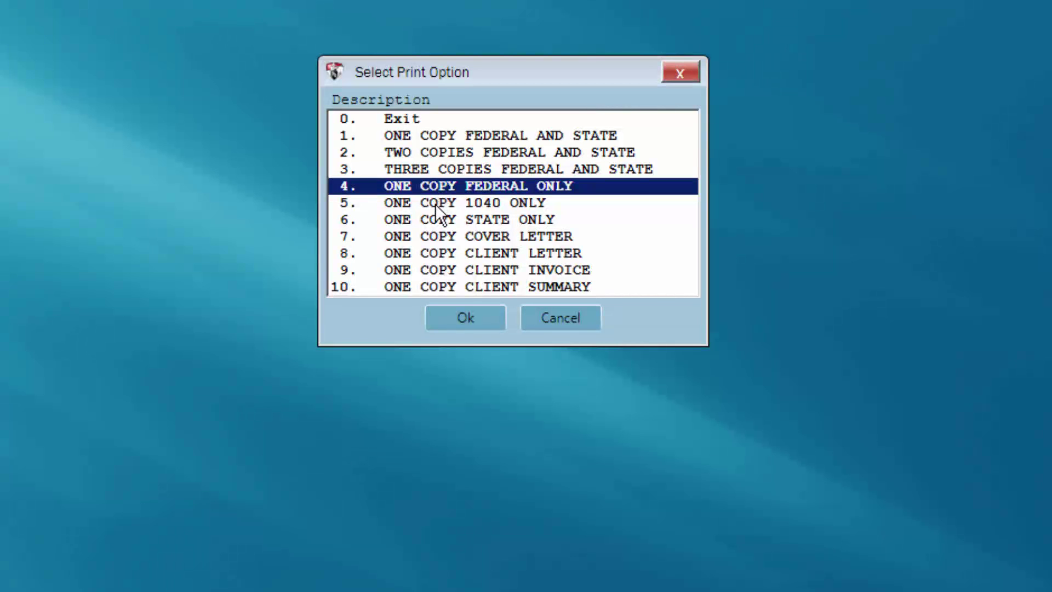
click(443, 327)
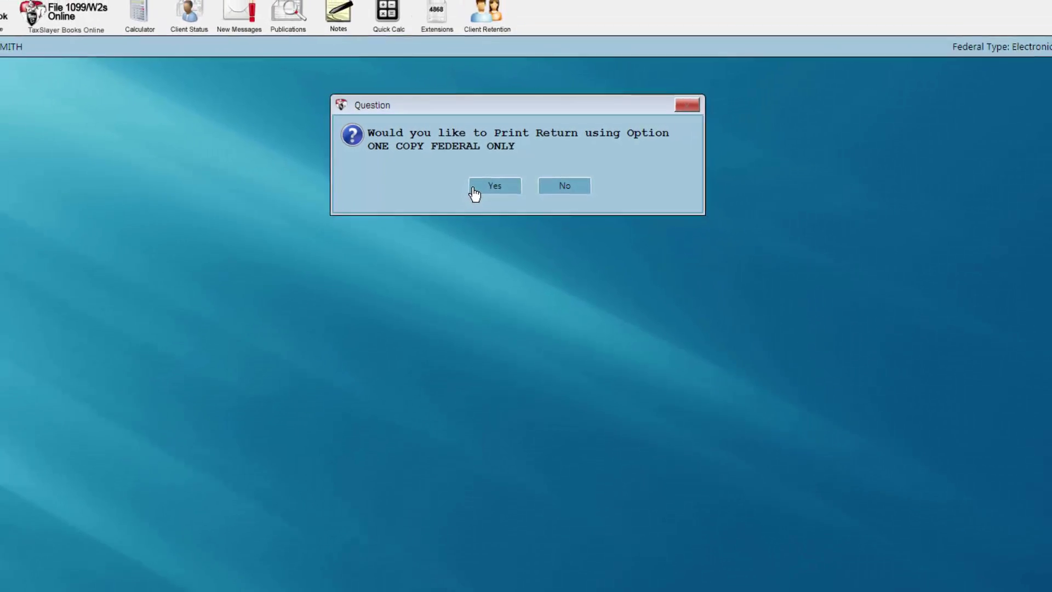
click(475, 192)
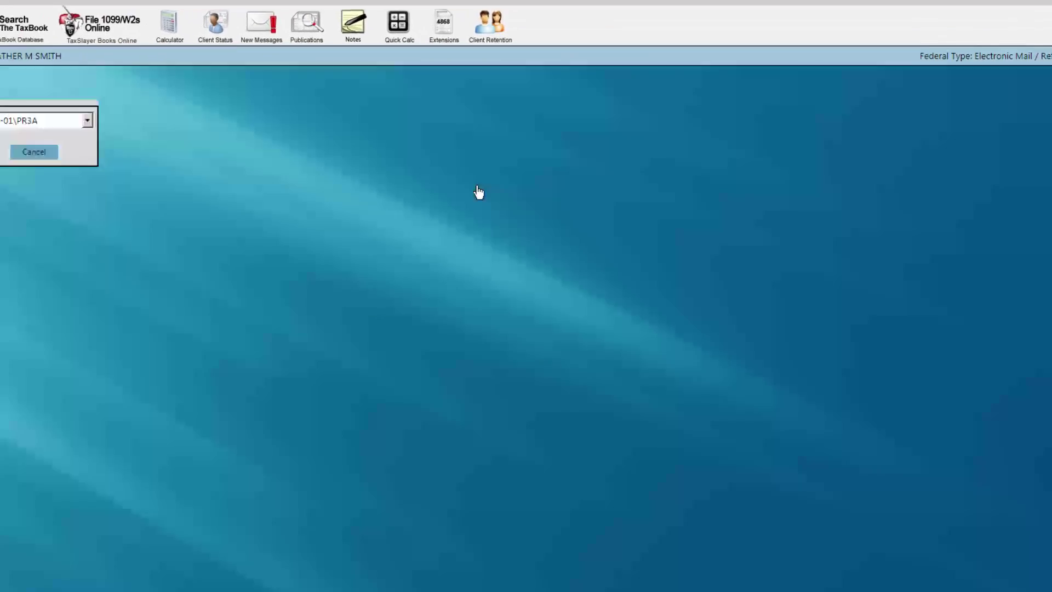